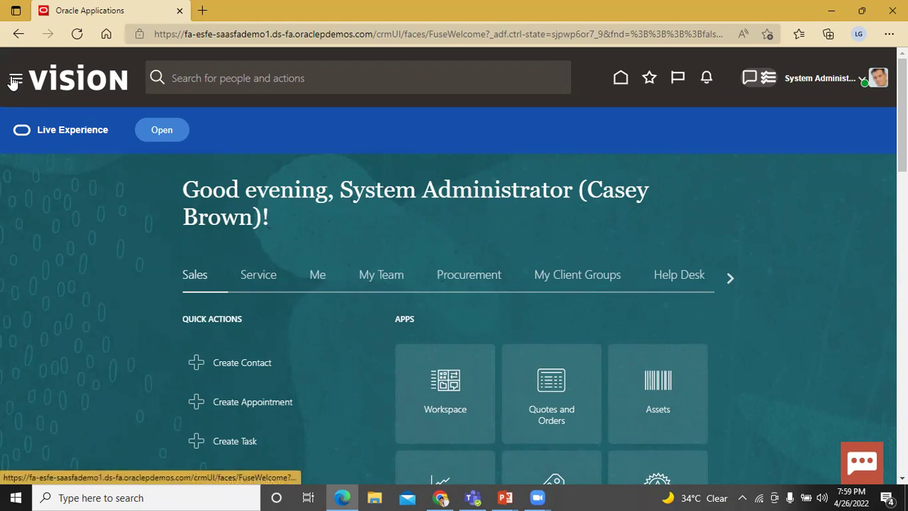
Step: Open the Promotions page from the Sales applications
{"action": "left_click", "coordinate": [14, 81]}
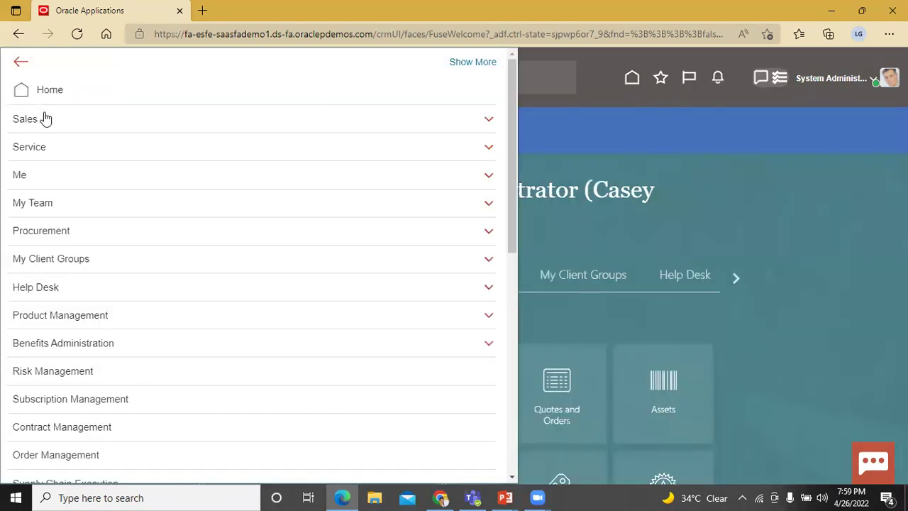
{"action": "left_click", "coordinate": [45, 119]}
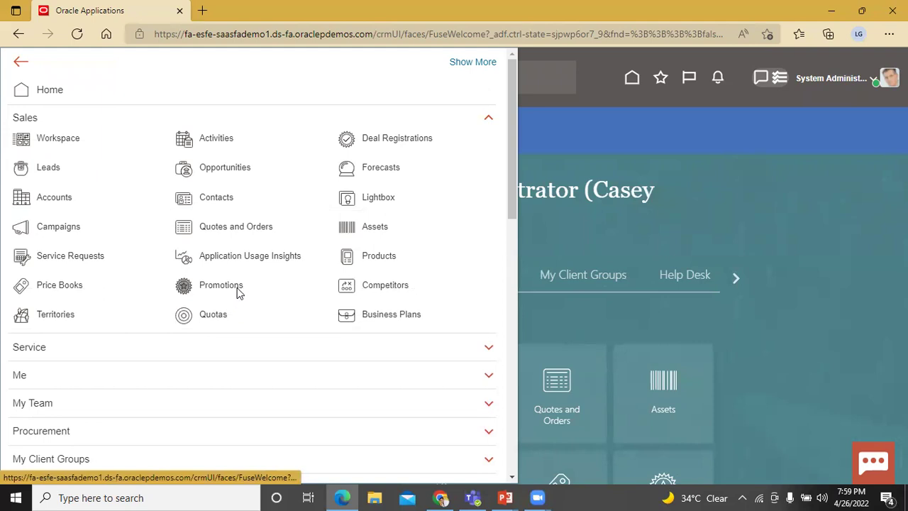
{"action": "left_click", "coordinate": [238, 287]}
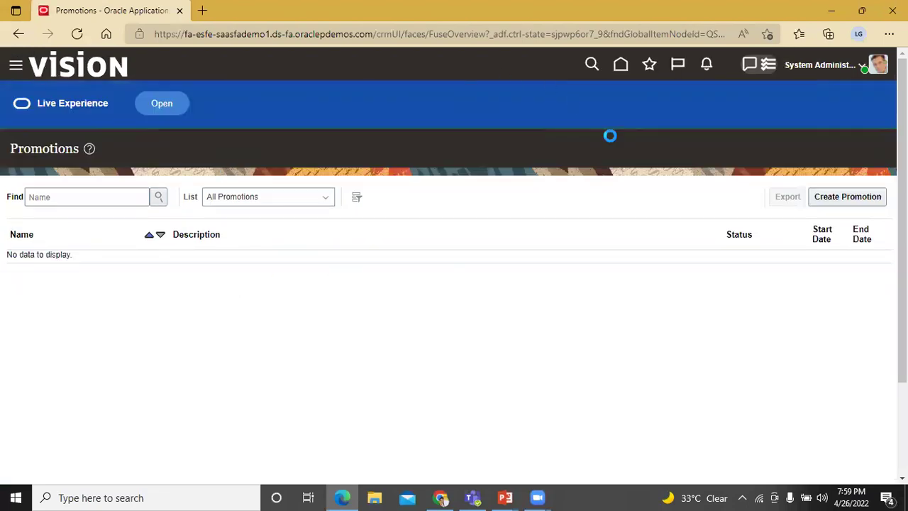
Step: Start a new promotion and name it "BISP Sales Promotion"
{"action": "left_click", "coordinate": [837, 199]}
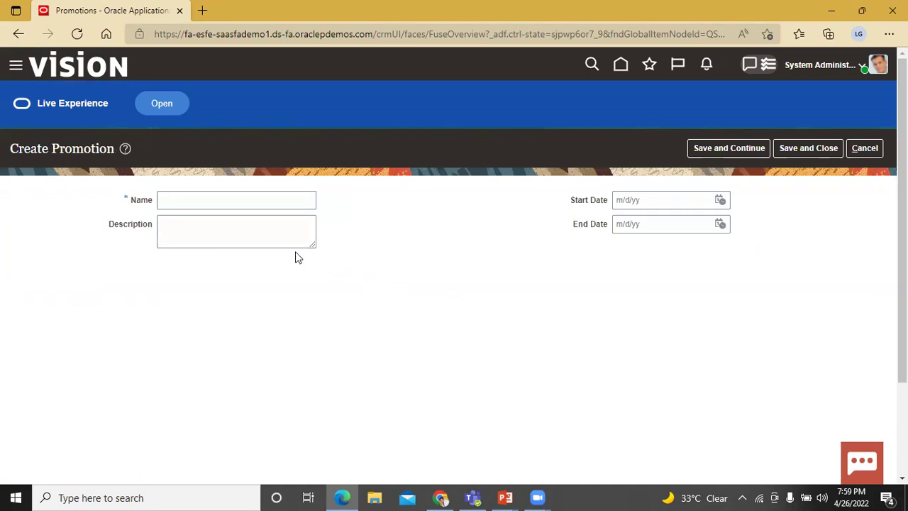
{"action": "left_click", "coordinate": [247, 201]}
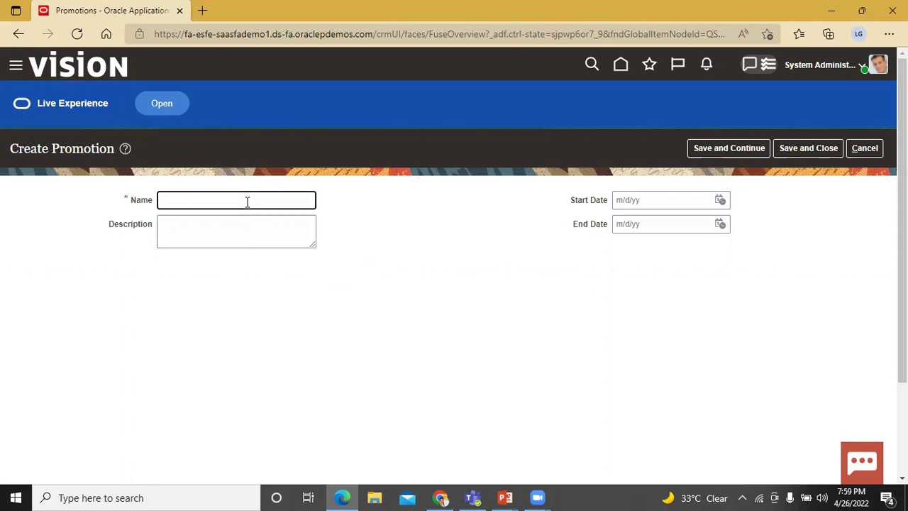
{"action": "type", "text": "BISF"}
{"action": "type", "text": " Sales "}
{"action": "type", "text": "Promotio"}
{"action": "type", "text": "n"}
{"action": "left_click", "coordinate": [421, 233]}
Step: Set the promotion's start date to 4/26/22 and end date to 5/3/22, and save and close it
{"action": "left_click", "coordinate": [719, 201]}
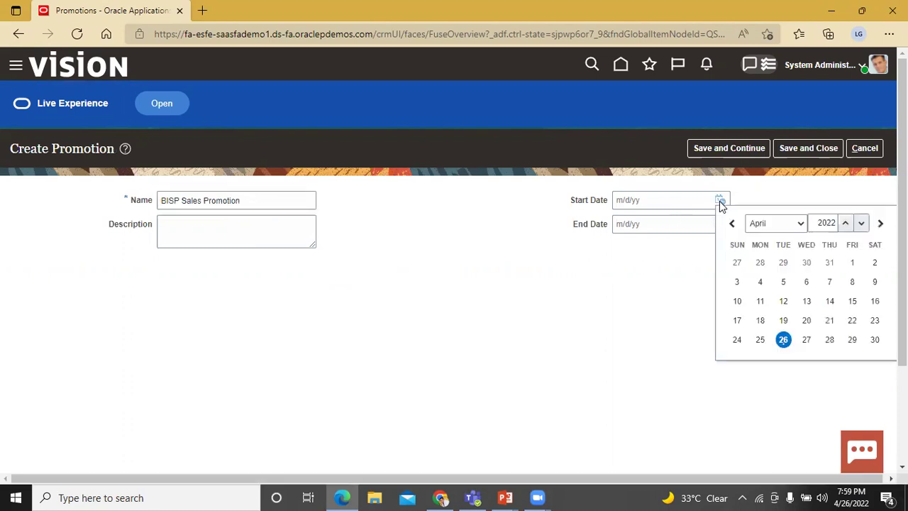
{"action": "left_click", "coordinate": [784, 340]}
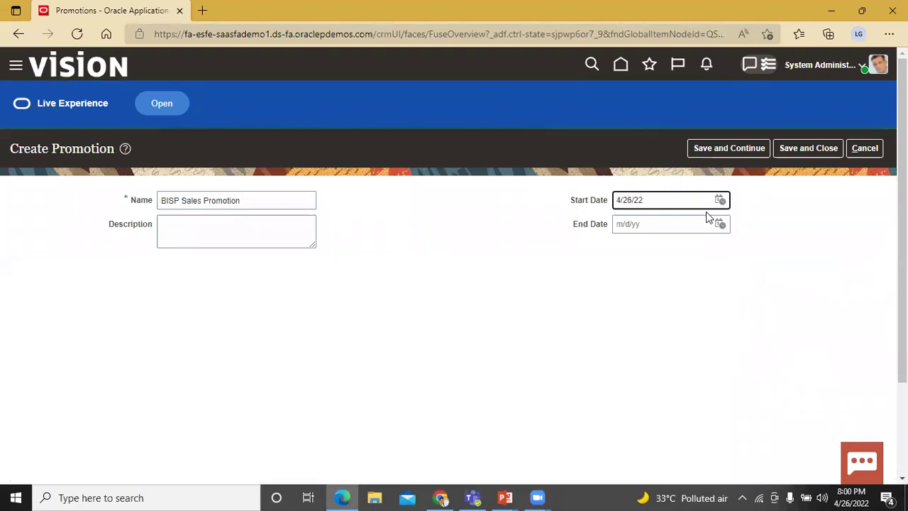
{"action": "left_click", "coordinate": [720, 225]}
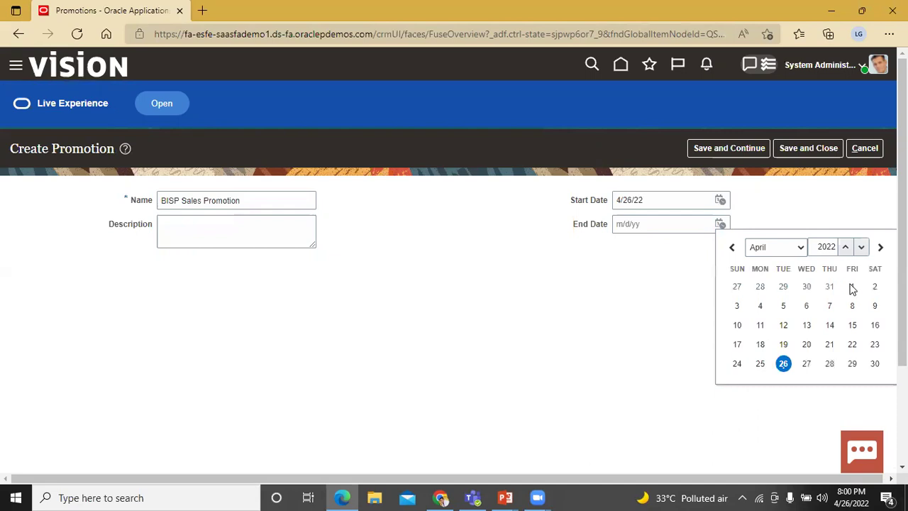
{"action": "left_click", "coordinate": [879, 248]}
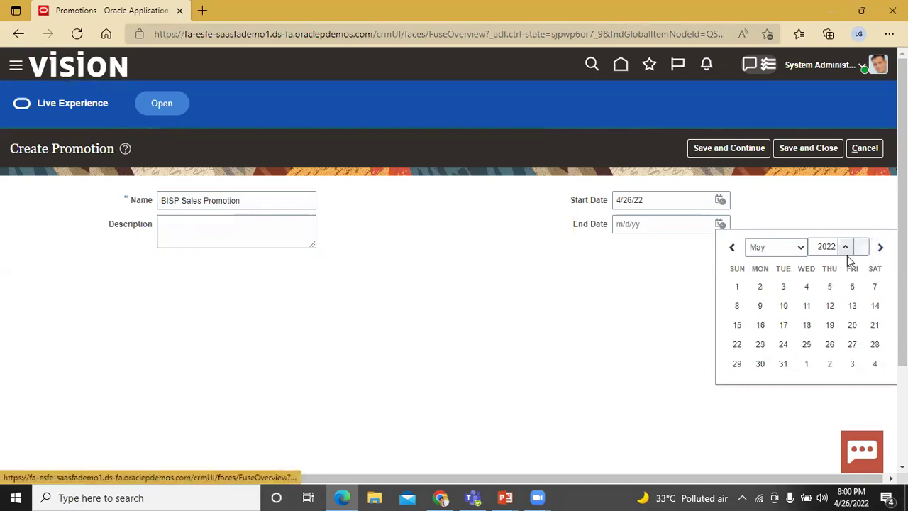
{"action": "left_click", "coordinate": [784, 287]}
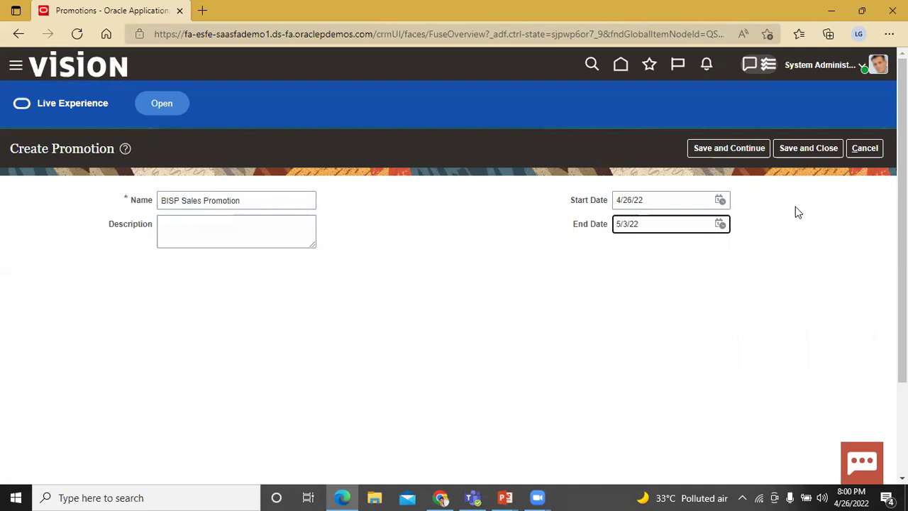
{"action": "left_click", "coordinate": [806, 151]}
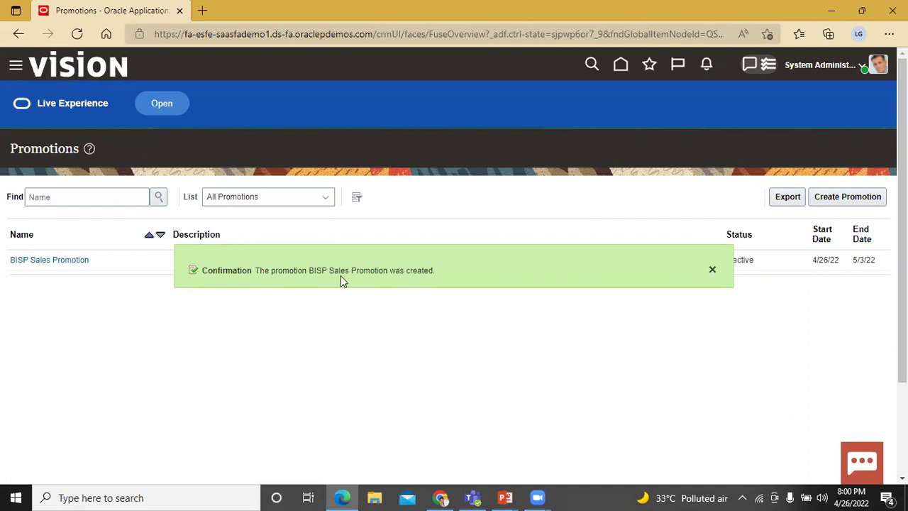
{"action": "left_click", "coordinate": [713, 272]}
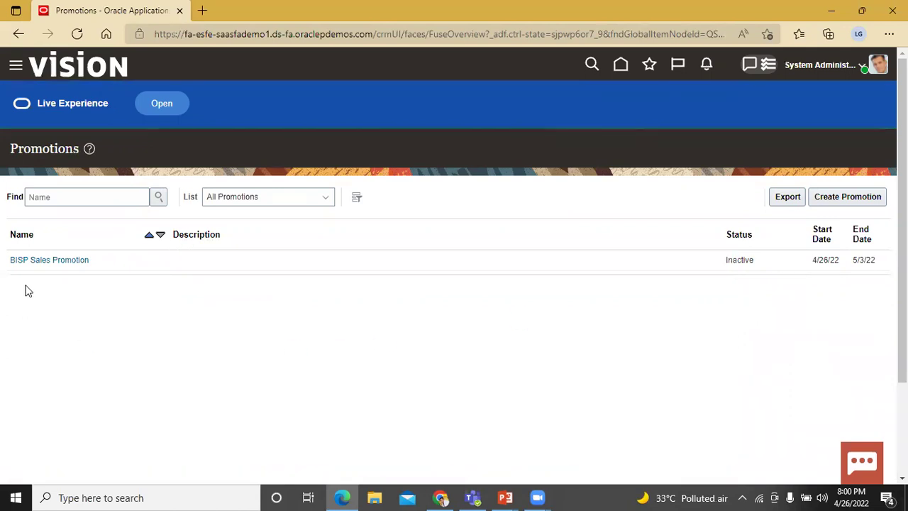
Step: Open BISP Sales Promotion for editing and set its adjustment type to Line Discount Percent, applied to List Price
{"action": "left_click", "coordinate": [37, 263]}
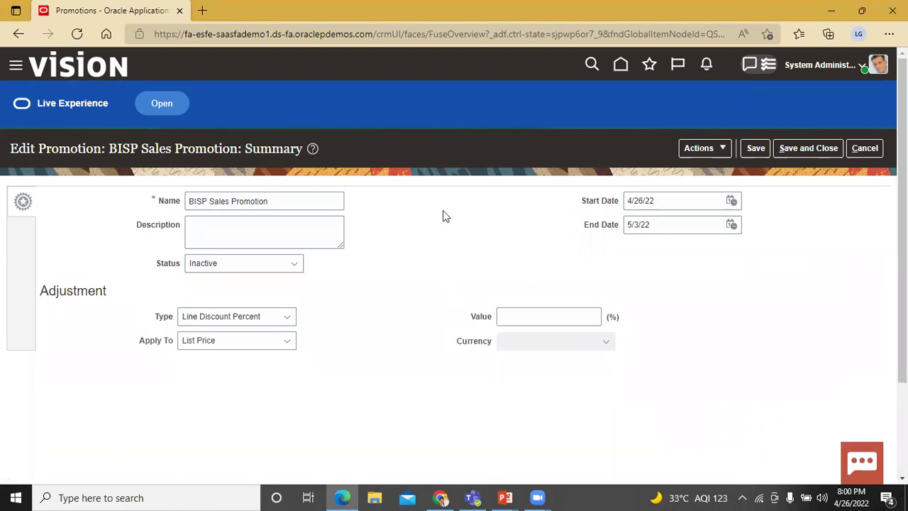
{"action": "left_click", "coordinate": [187, 201]}
{"action": "left_click_drag", "start_coordinate": [187, 200], "coordinate": [348, 194]}
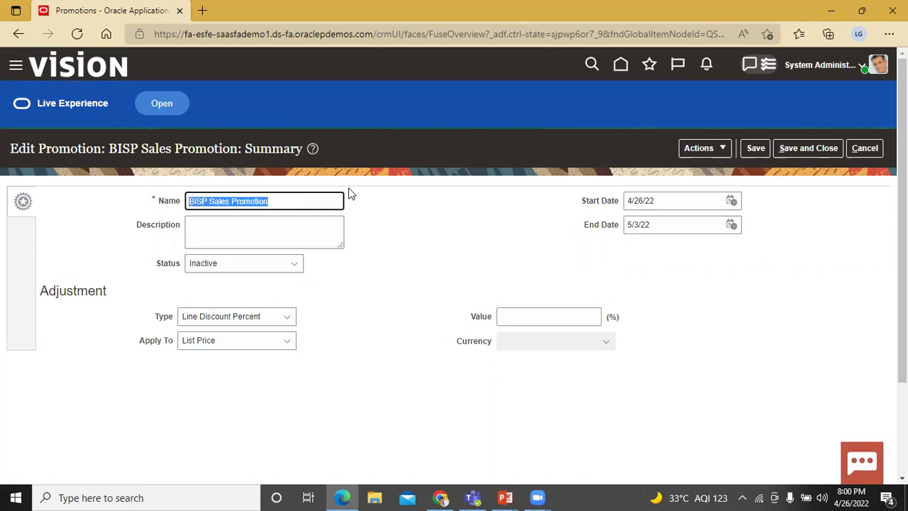
{"action": "left_click", "coordinate": [379, 222]}
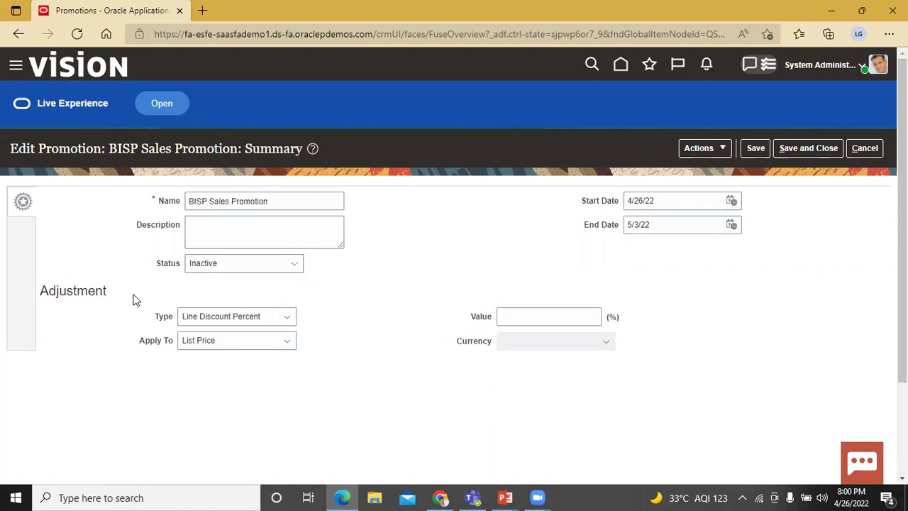
{"action": "left_click", "coordinate": [281, 319]}
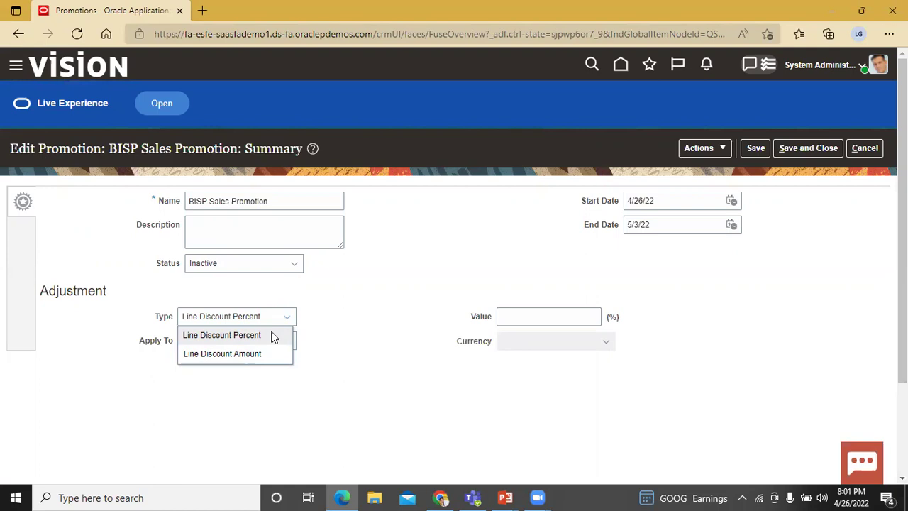
{"action": "left_click", "coordinate": [275, 336]}
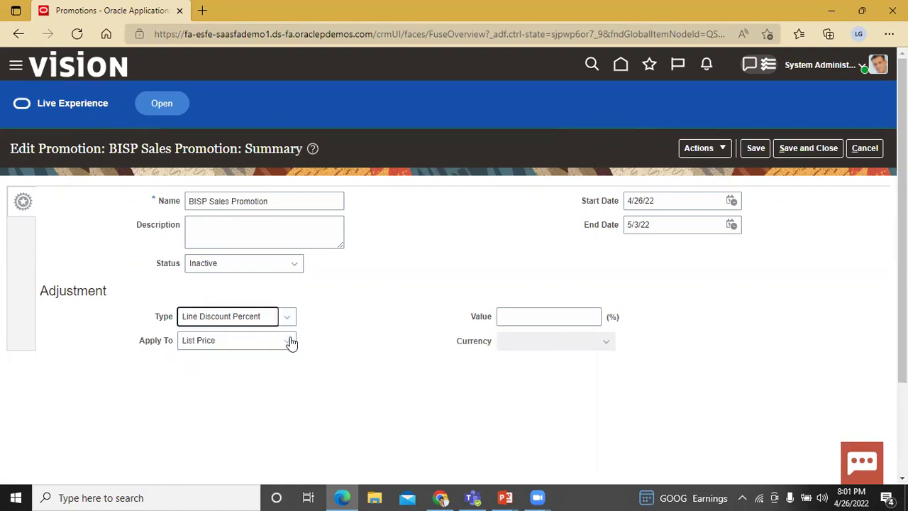
{"action": "left_click", "coordinate": [290, 341]}
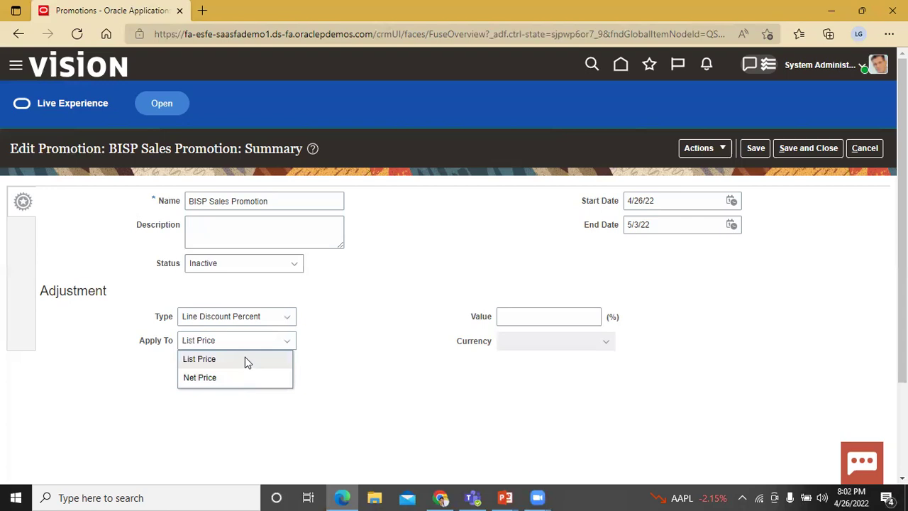
{"action": "left_click", "coordinate": [246, 363]}
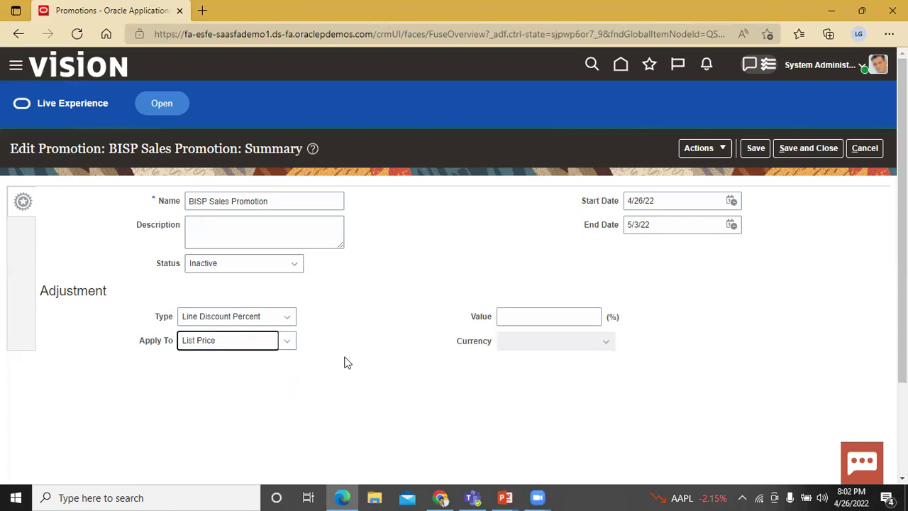
Step: Set the adjustment value to 10 percent, and save and close the promotion
{"action": "left_click", "coordinate": [512, 318]}
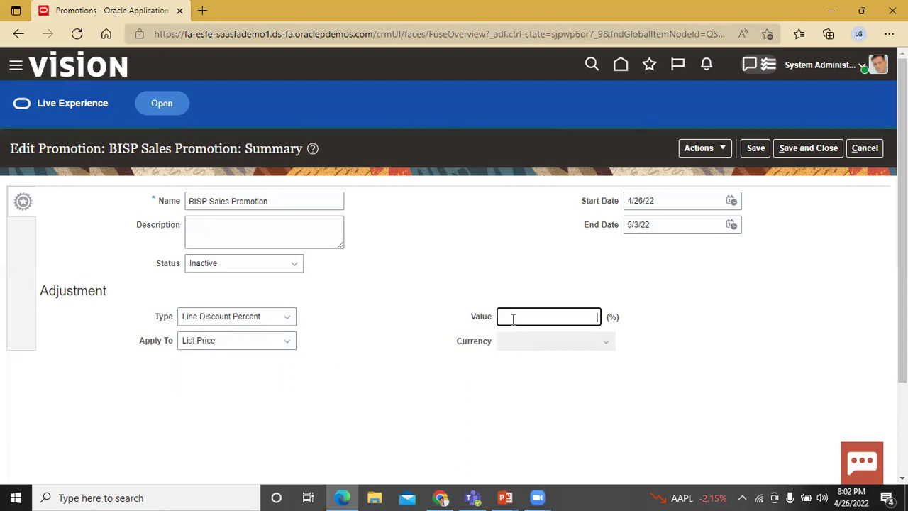
{"action": "type", "text": "10"}
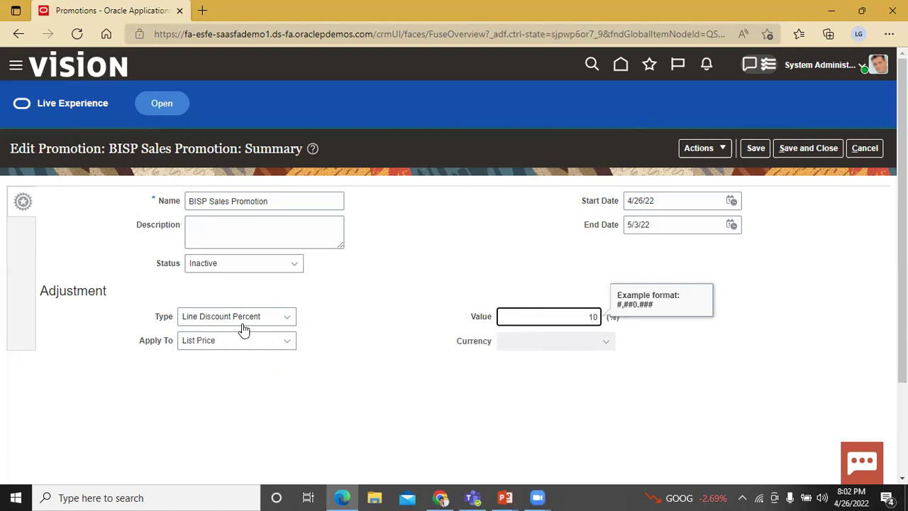
{"action": "left_click", "coordinate": [288, 319]}
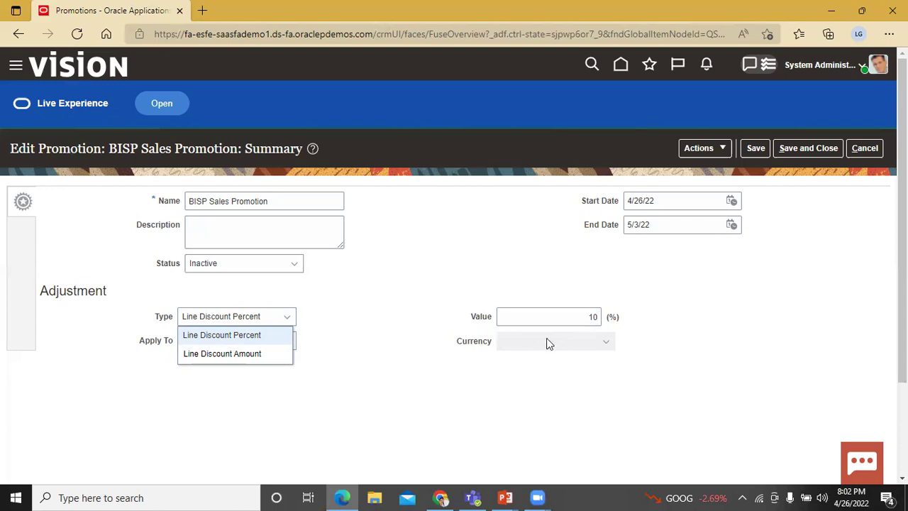
{"action": "left_click", "coordinate": [702, 322]}
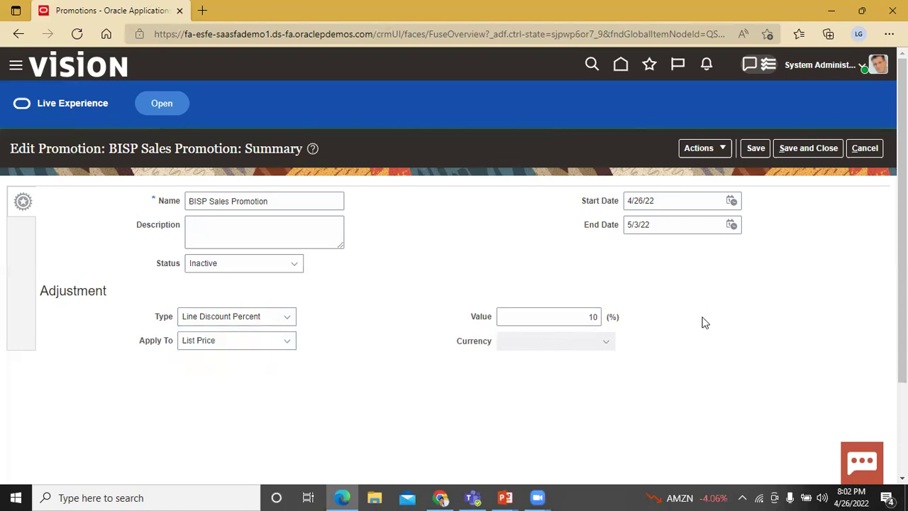
{"action": "left_click", "coordinate": [804, 148]}
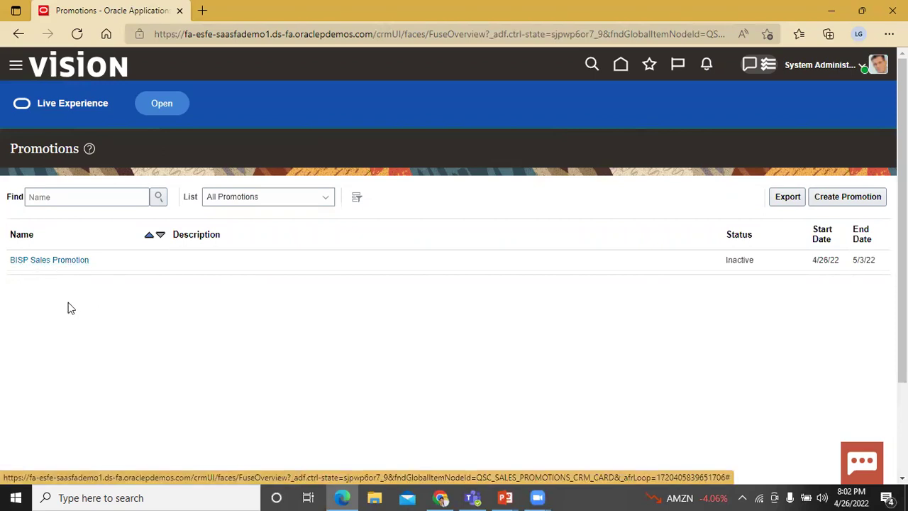
Step: Reopen BISP Sales Promotion and rename it "BISP Sales Promotion India"
{"action": "left_click", "coordinate": [52, 260]}
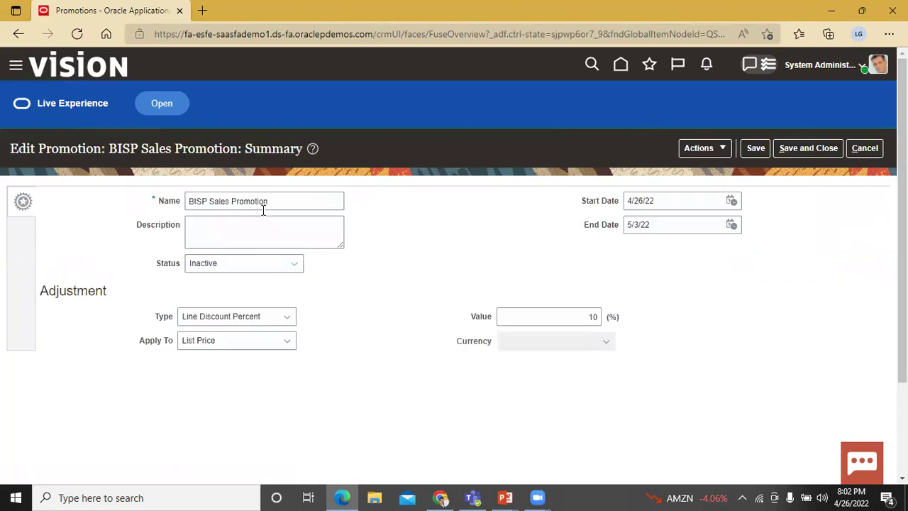
{"action": "double_click", "coordinate": [279, 203]}
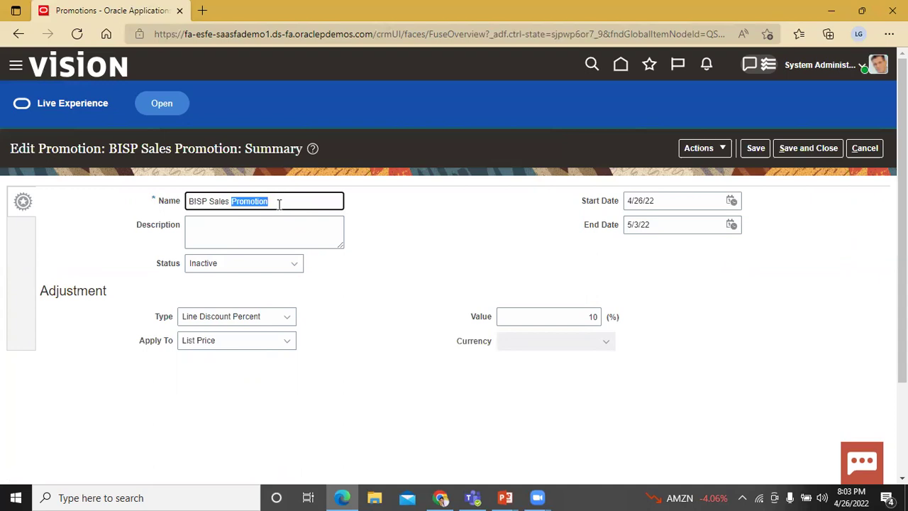
{"action": "left_click", "coordinate": [277, 203]}
{"action": "type", "text": "India"}
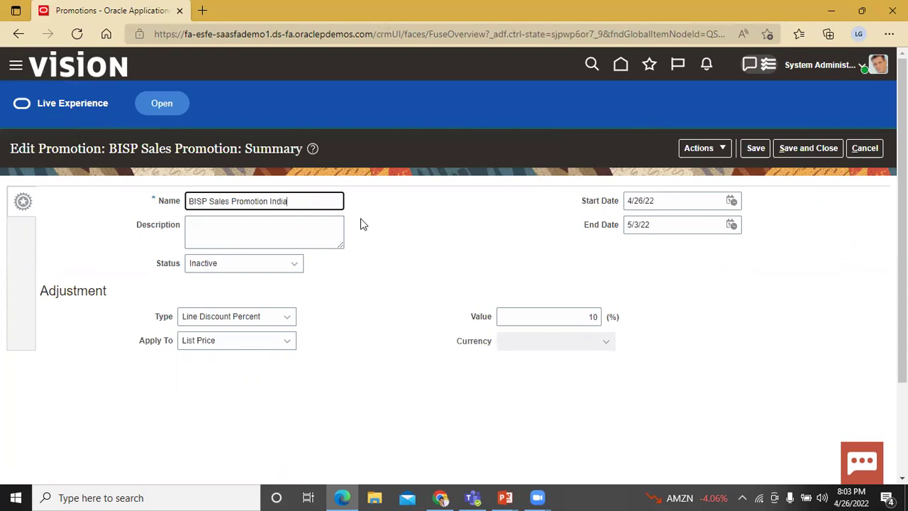
Step: Set the promotion's status to Active, and save and close it
{"action": "left_click", "coordinate": [297, 269]}
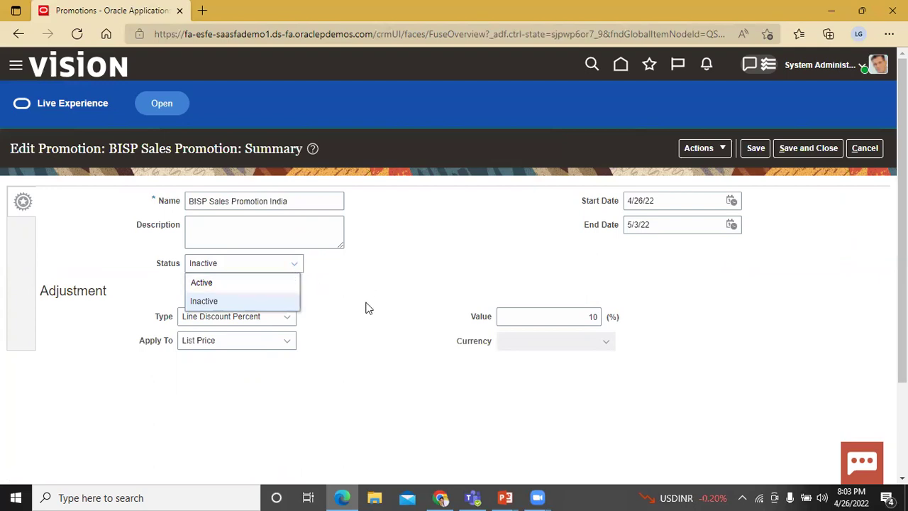
{"action": "left_click", "coordinate": [262, 283]}
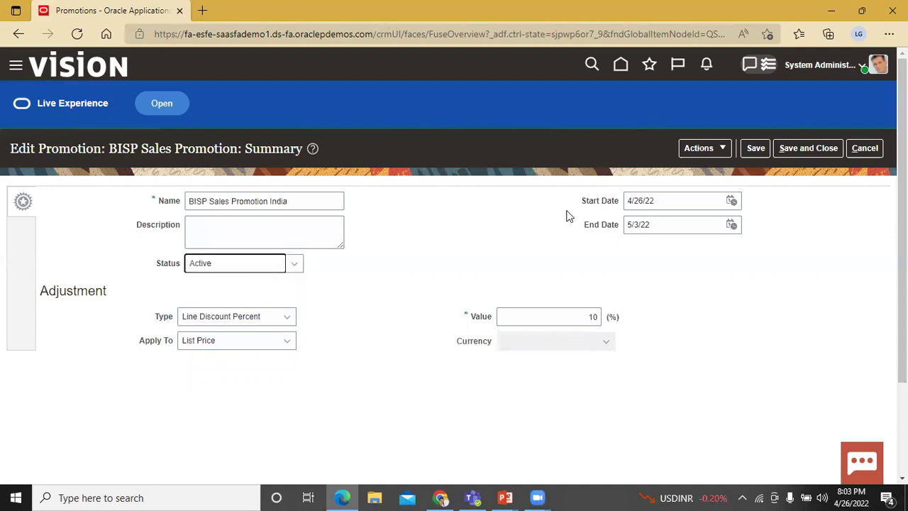
{"action": "left_click", "coordinate": [797, 148]}
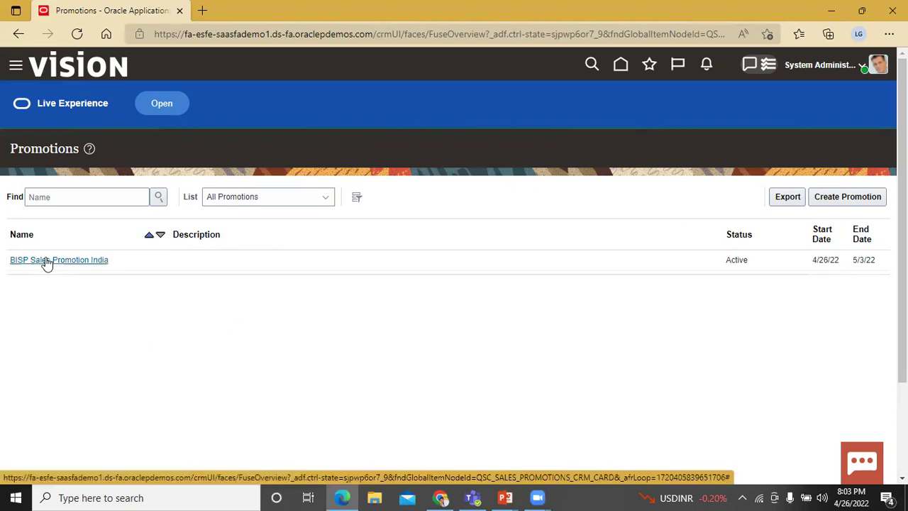
Step: Copy BISP Sales Promotion India as a new promotion named "BISP Sales Promotions", and save and close the copy
{"action": "left_click", "coordinate": [72, 259]}
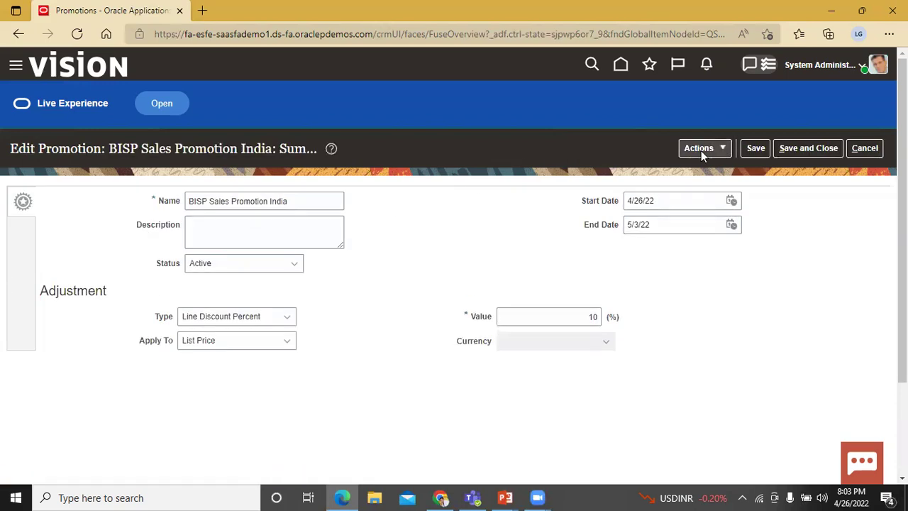
{"action": "left_click", "coordinate": [702, 150]}
{"action": "left_click", "coordinate": [707, 170]}
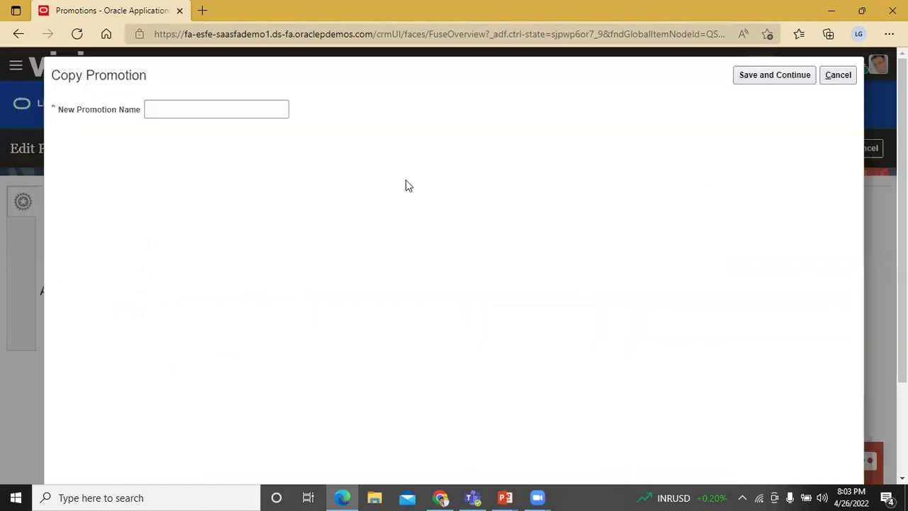
{"action": "left_click", "coordinate": [211, 107]}
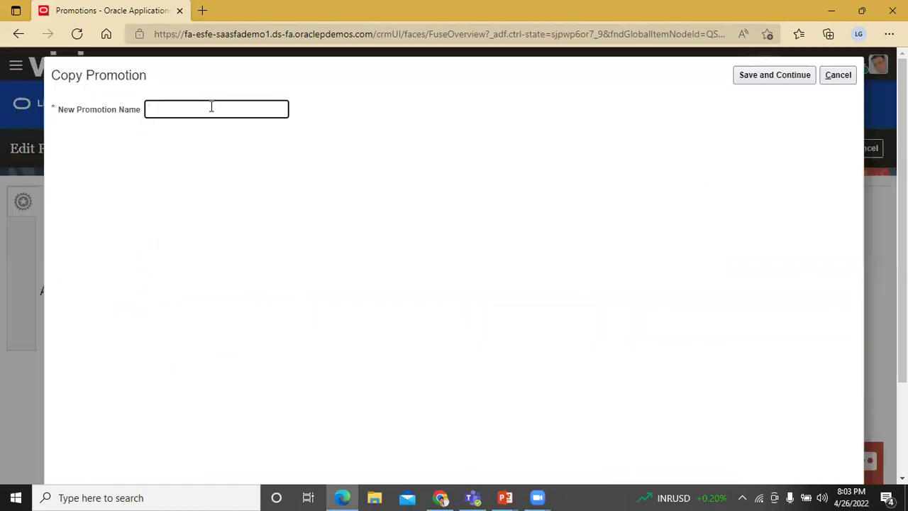
{"action": "type", "text": "BISP Sales Promotions"}
{"action": "left_click", "coordinate": [789, 74]}
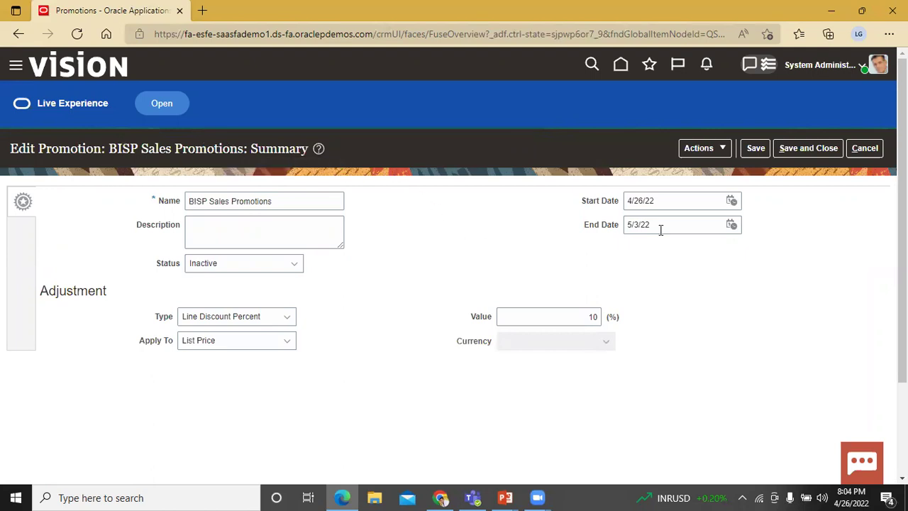
{"action": "left_click", "coordinate": [800, 151]}
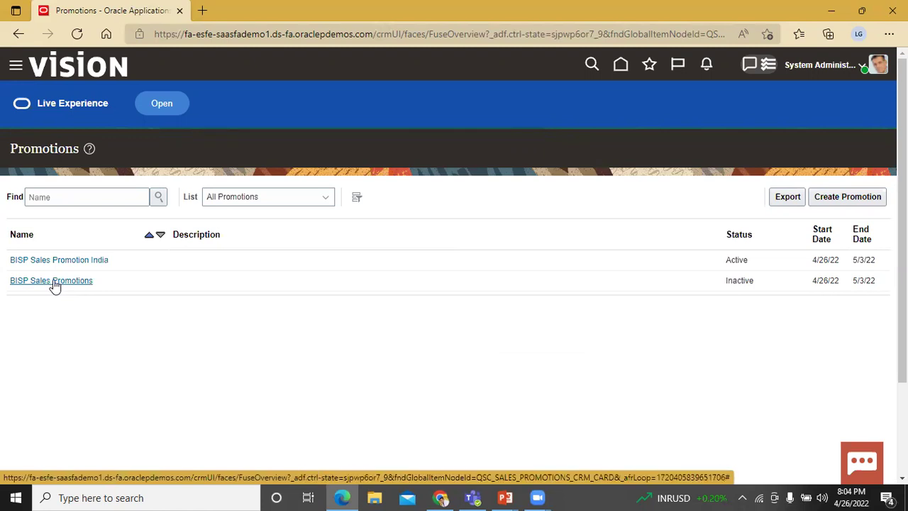
Step: Review the details of BISP Sales Promotions, and examine the status options and available actions of BISP Sales Promotion India, leaving both promotions unedited
{"action": "left_click", "coordinate": [54, 283]}
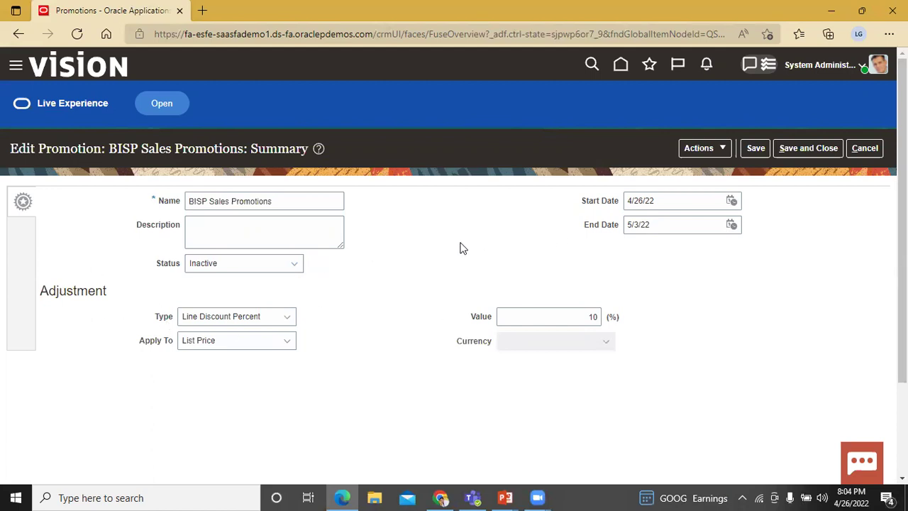
{"action": "left_click", "coordinate": [798, 150]}
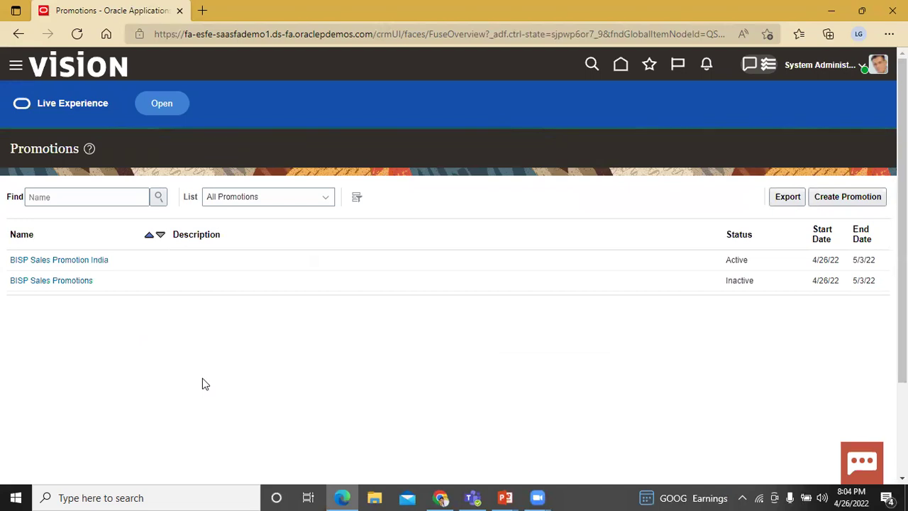
{"action": "left_click", "coordinate": [60, 261]}
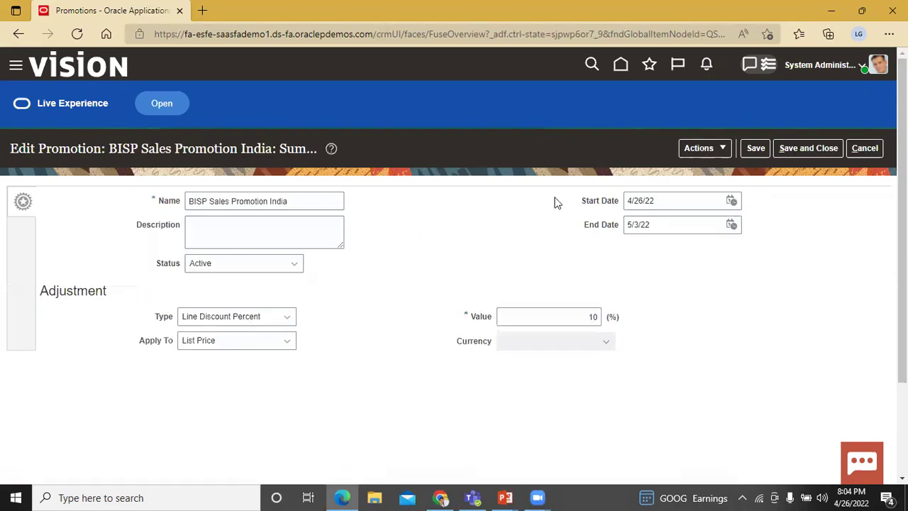
{"action": "left_click", "coordinate": [706, 150]}
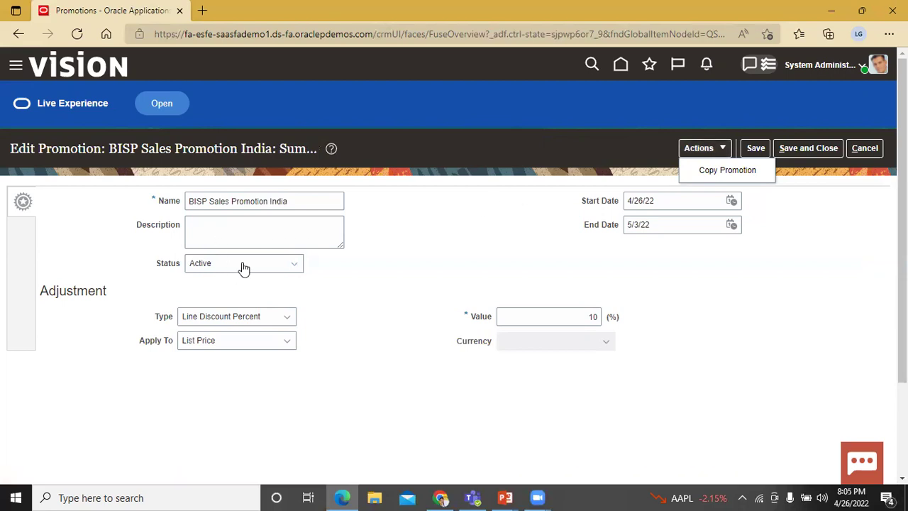
{"action": "left_click", "coordinate": [297, 264]}
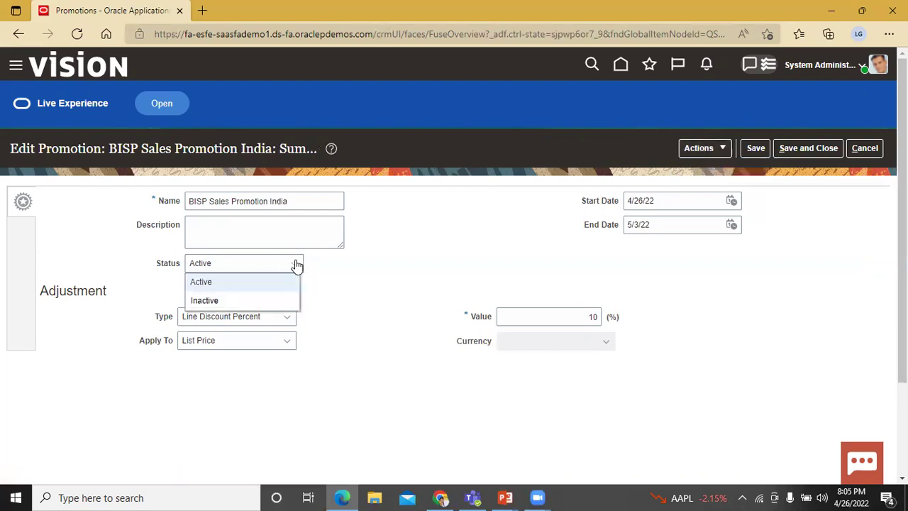
{"action": "left_click", "coordinate": [339, 267]}
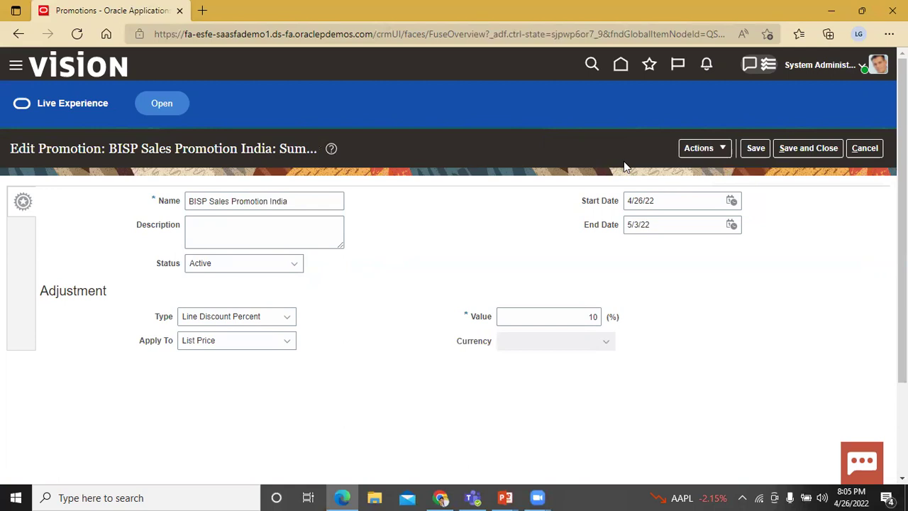
{"action": "left_click", "coordinate": [717, 148]}
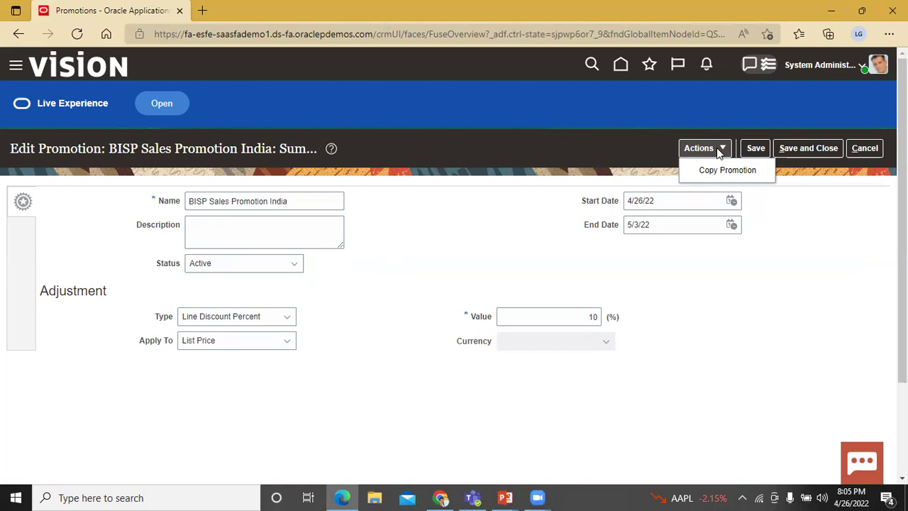
{"action": "left_click", "coordinate": [865, 148]}
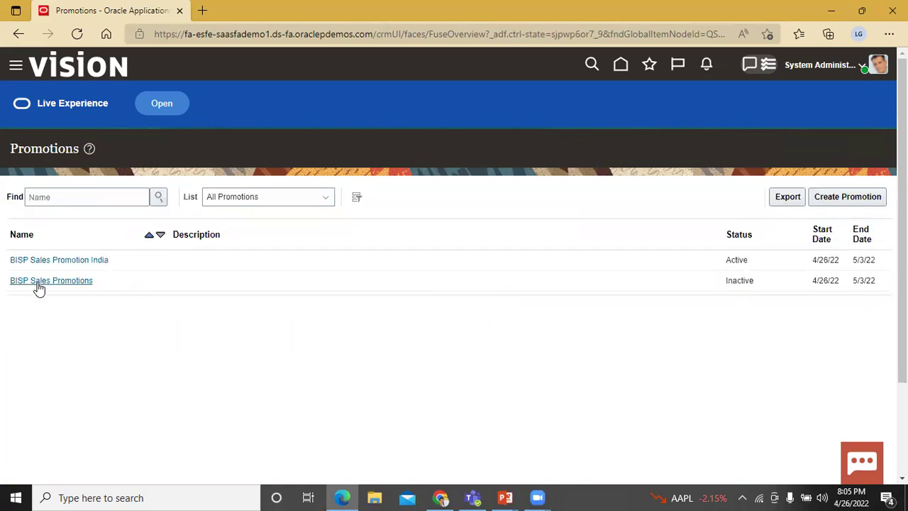
Step: Delete the inactive promotion BISP Sales Promotions and confirm the deletion
{"action": "left_click", "coordinate": [39, 284]}
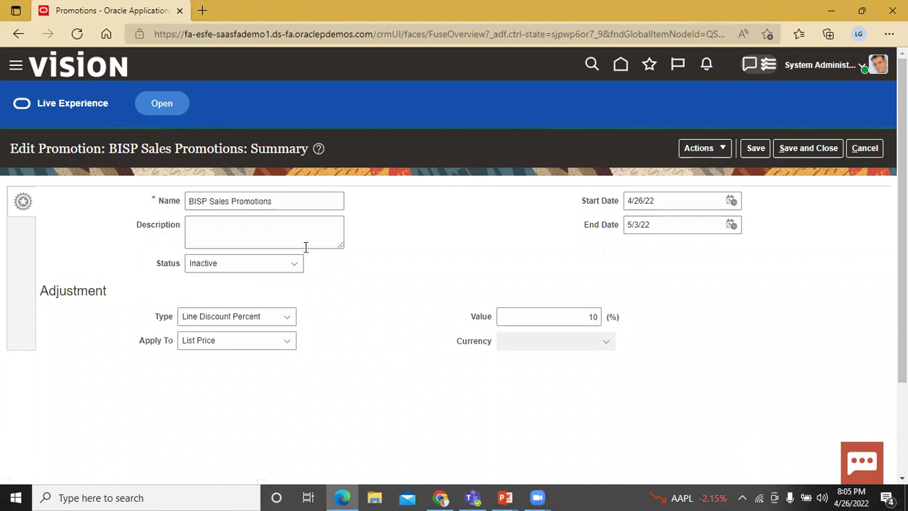
{"action": "left_click", "coordinate": [702, 150]}
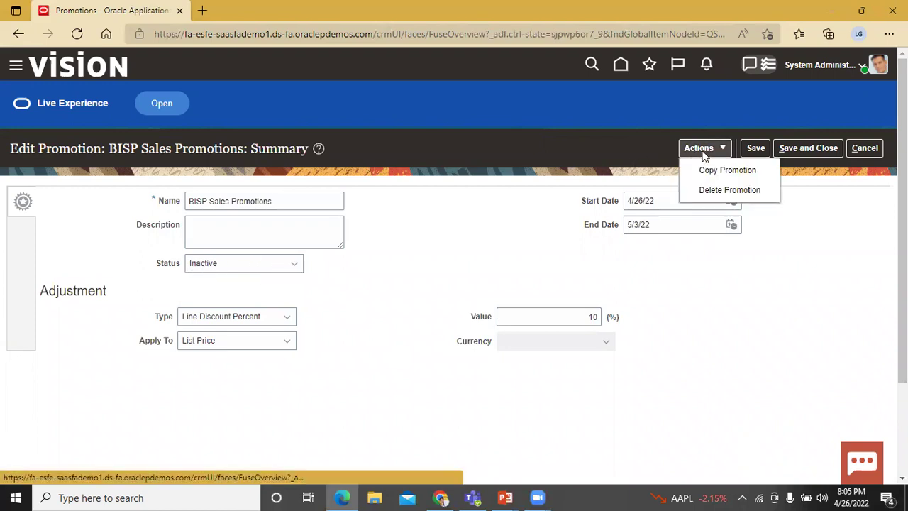
{"action": "left_click", "coordinate": [690, 191]}
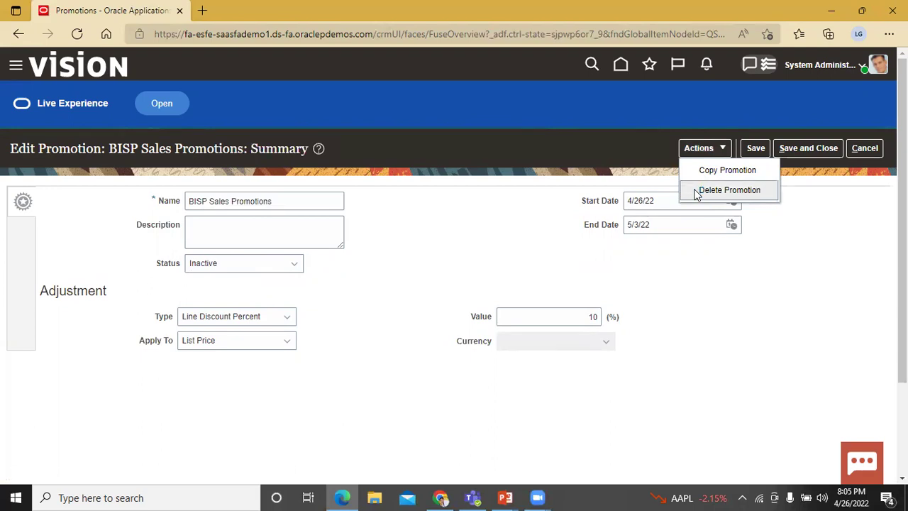
{"action": "left_click", "coordinate": [695, 191]}
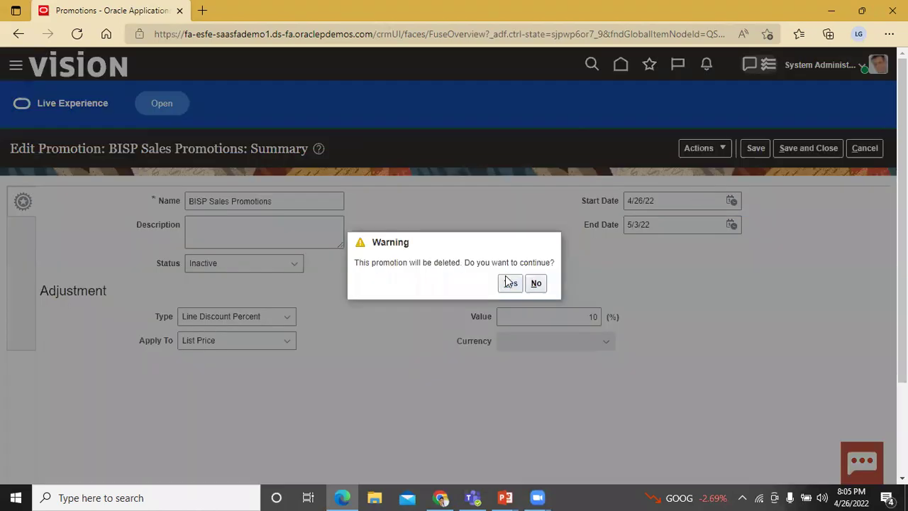
{"action": "left_click", "coordinate": [508, 283]}
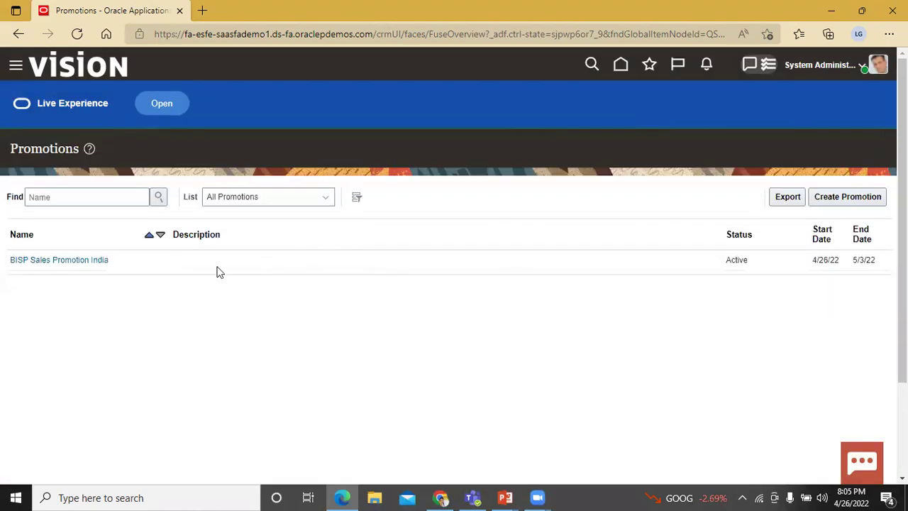